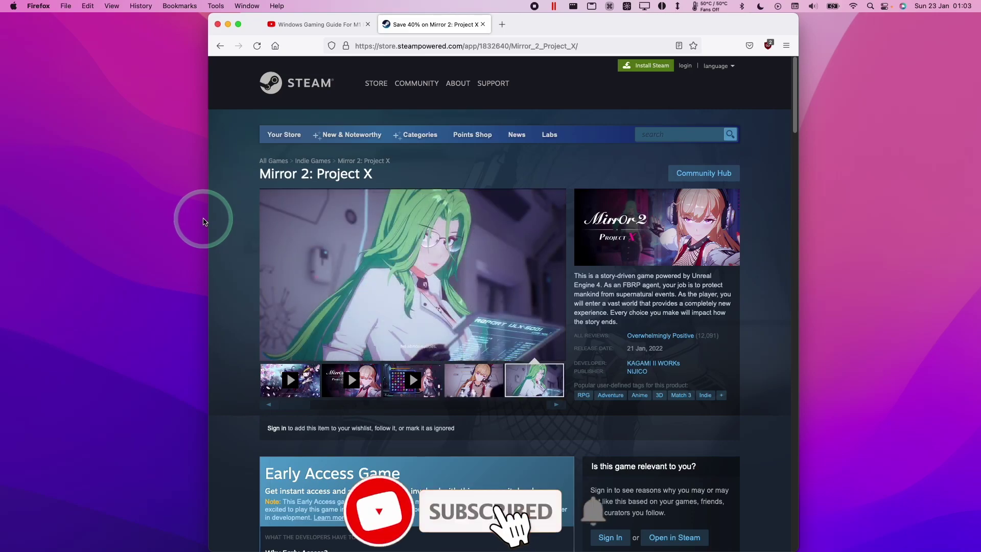
Step: Browse the game's store page, selecting and clearing text and scrolling through it
left_click_drag(202, 223, 354, 175)
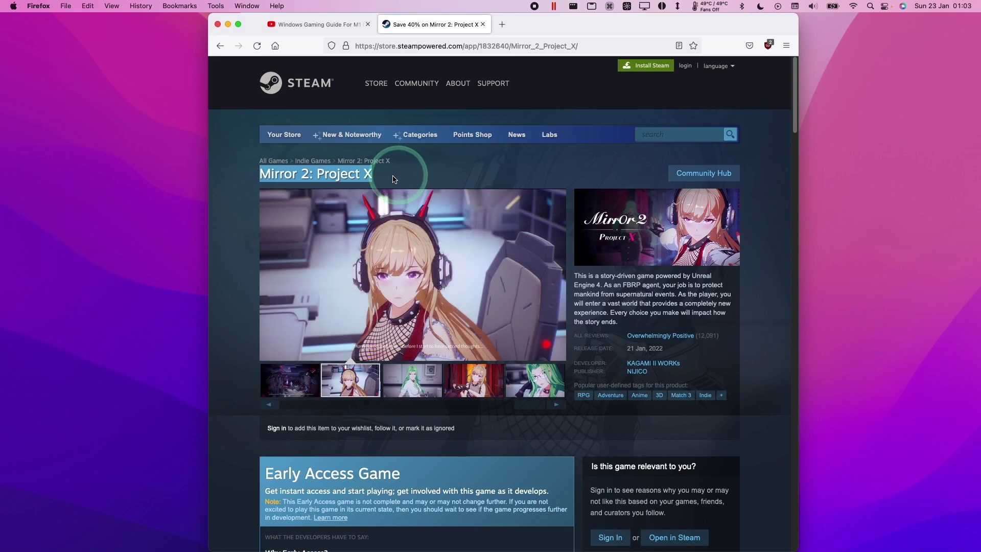
left_click(332, 173)
left_click_drag(523, 394, 590, 409)
left_click(590, 408)
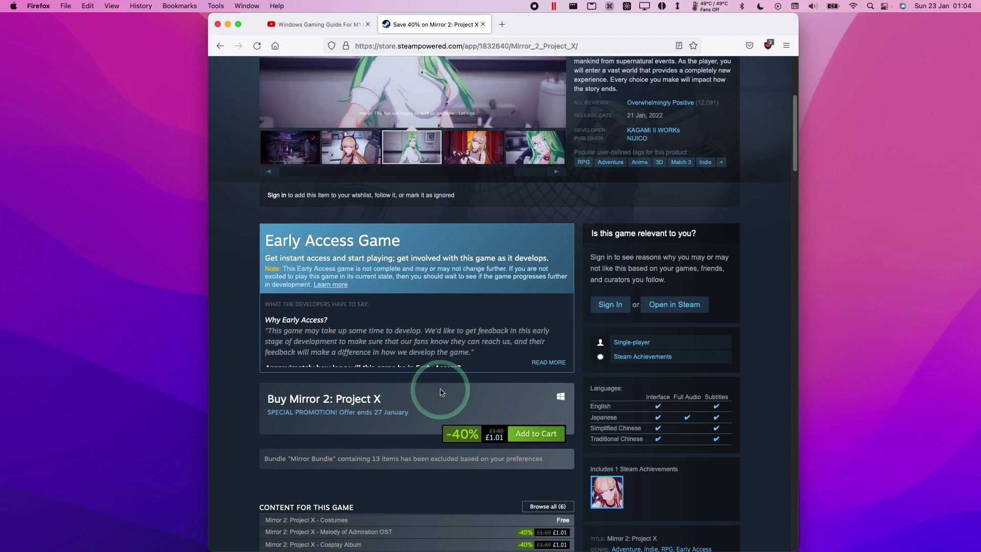
mouse_move(439, 551)
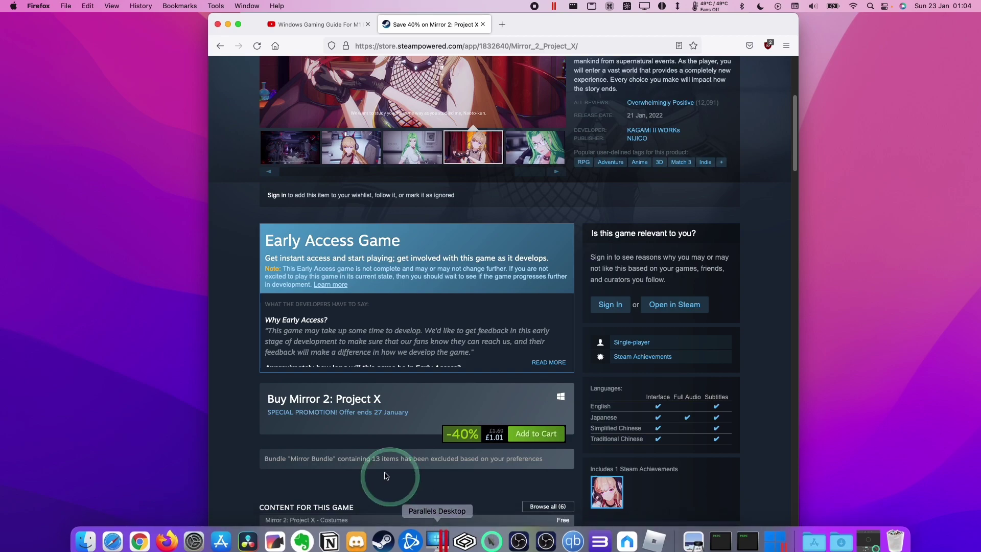
scroll(447, 389, "down", 2)
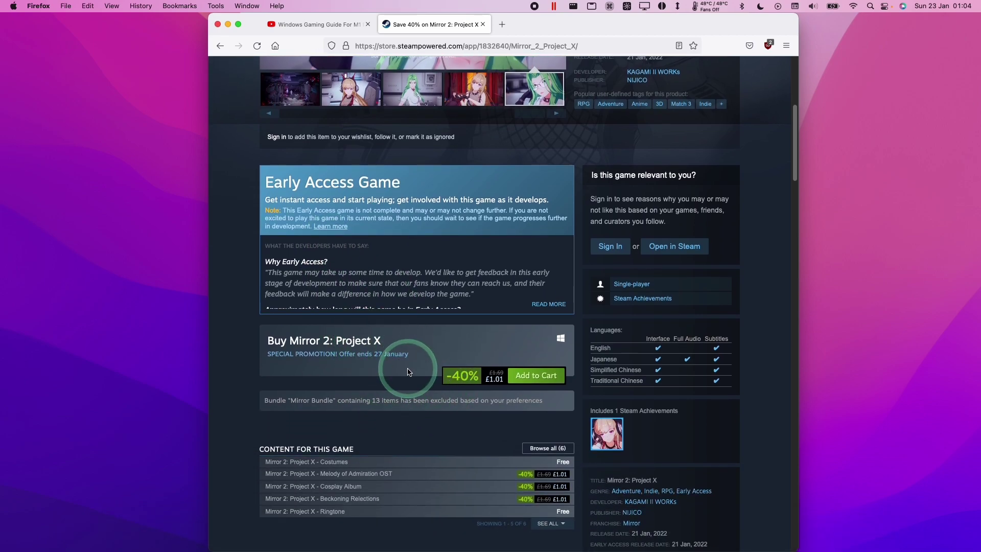
scroll(448, 371, "up", 8)
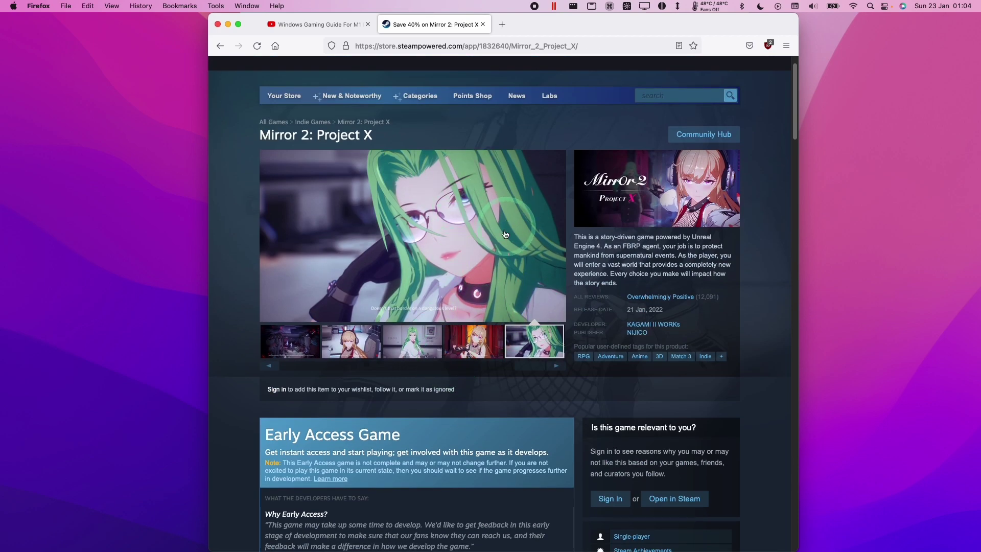
scroll(443, 277, "up", 1)
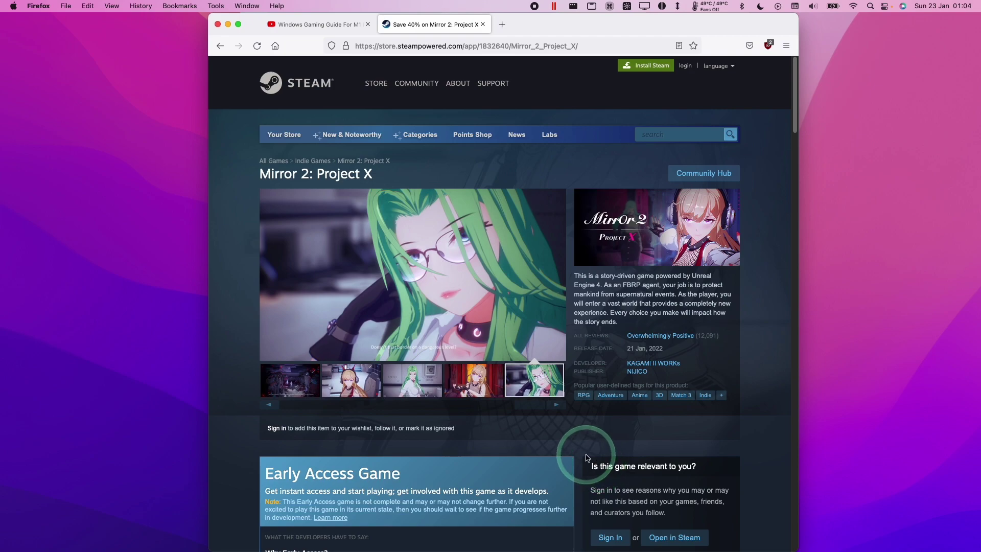
Step: Switch to the YouTube tab with the Windows gaming guide video
left_click(314, 25)
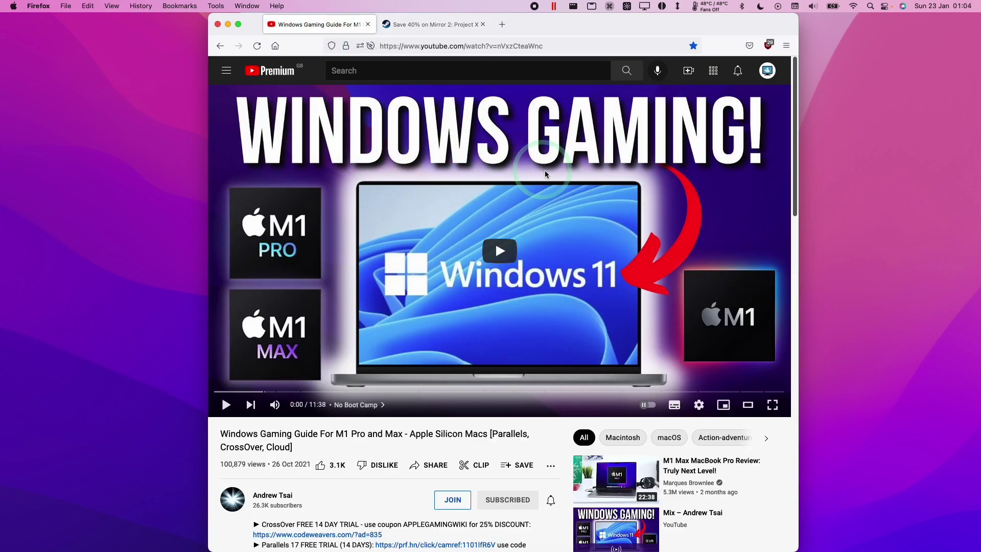
left_click(430, 42)
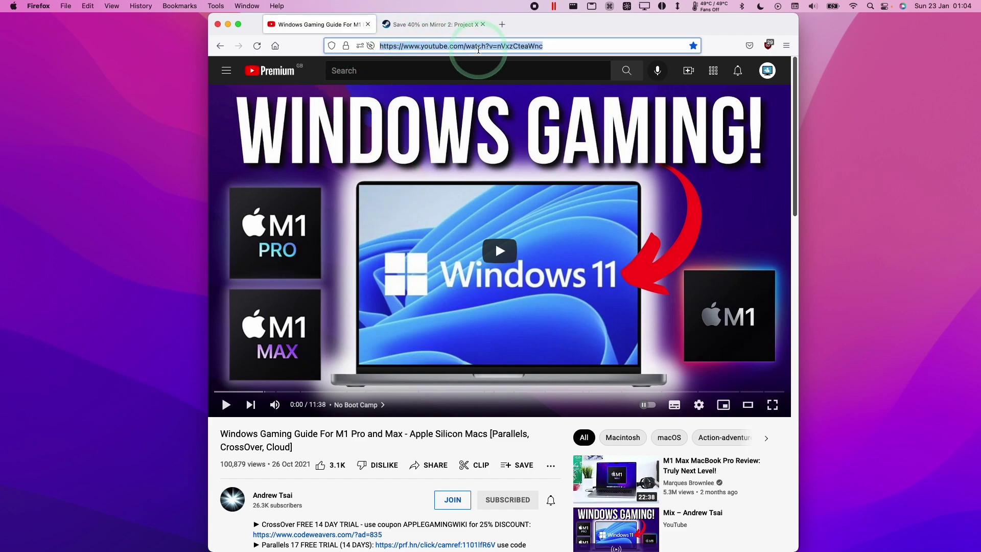
left_click(357, 438)
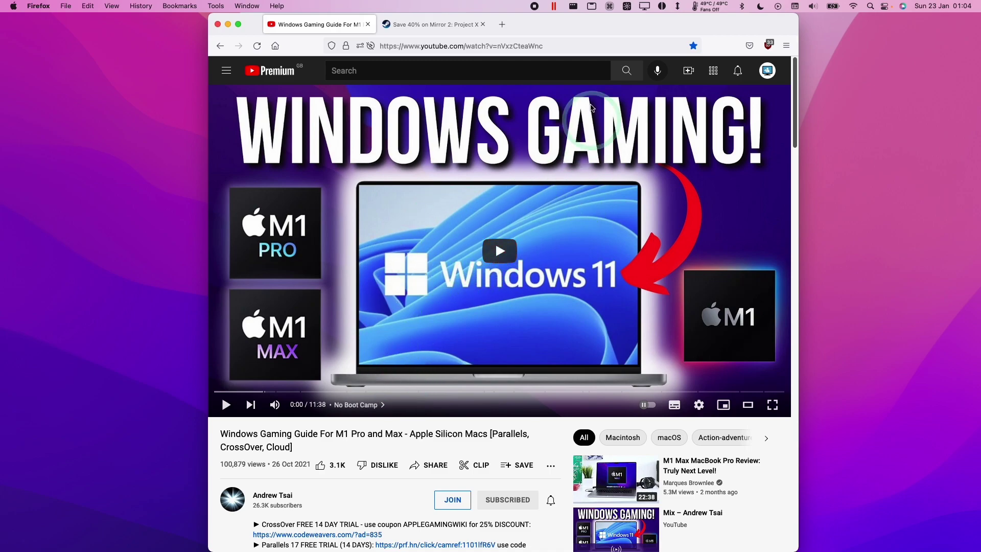
Step: Open Parallels Control Center and select the Windows 11 virtual machine
left_click(553, 6)
left_click(587, 90)
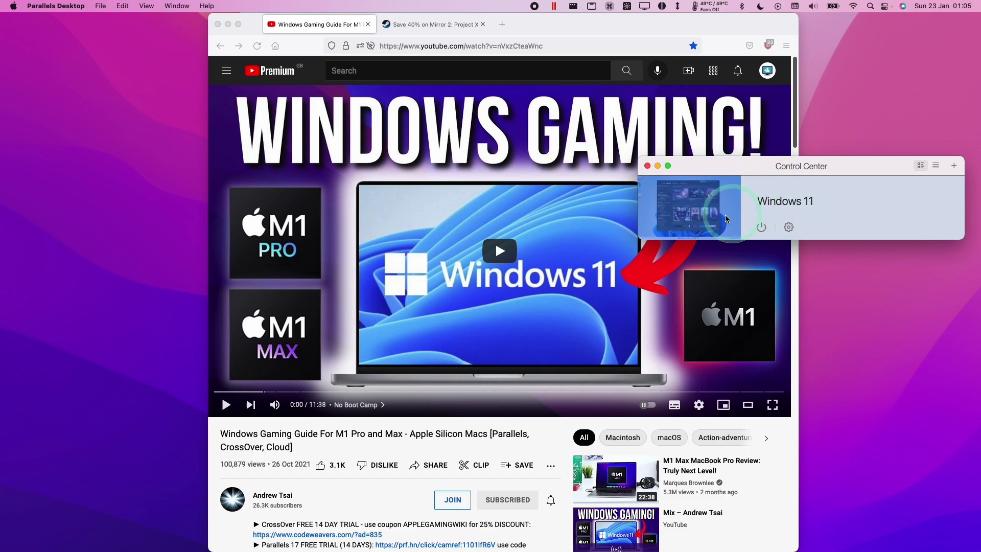
left_click(707, 191)
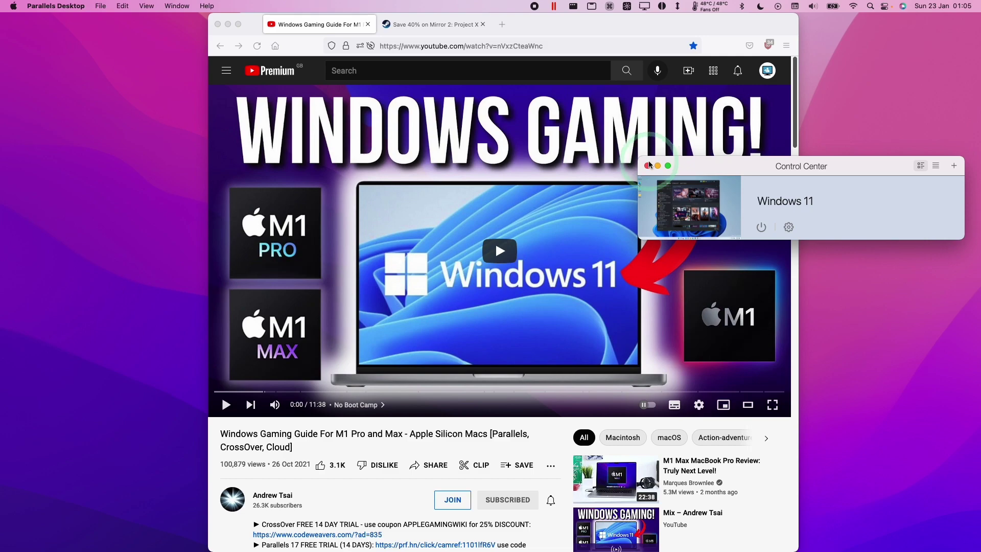
Step: Follow the Parallels Desktop trial link in the video description to the buy page
left_click(477, 429)
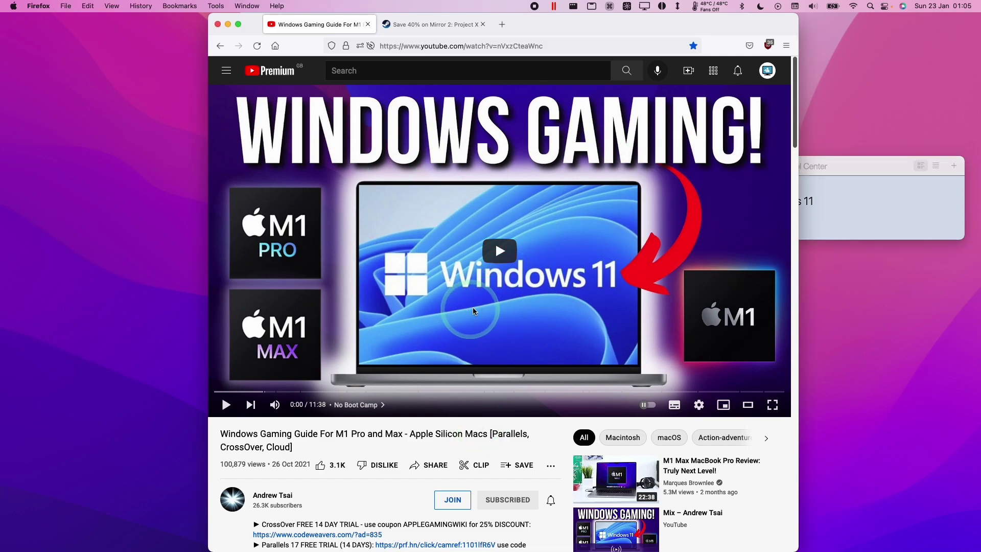
scroll(397, 491, "down", 3)
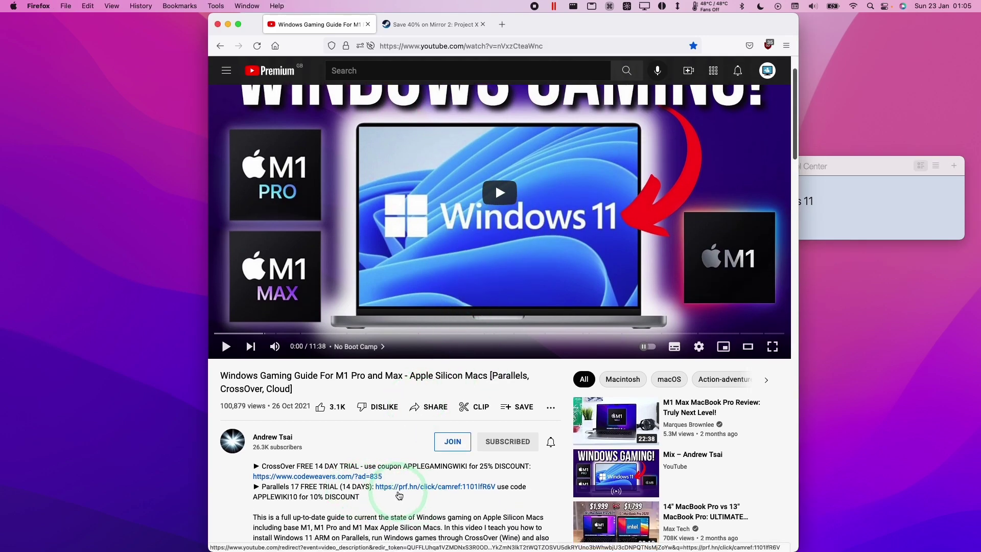
left_click_drag(494, 488, 377, 485)
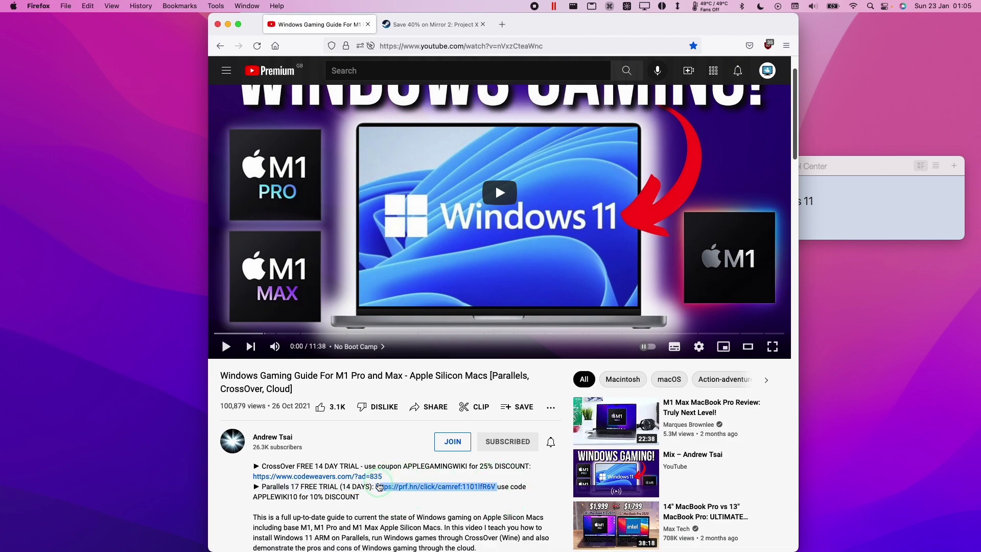
left_click(407, 489)
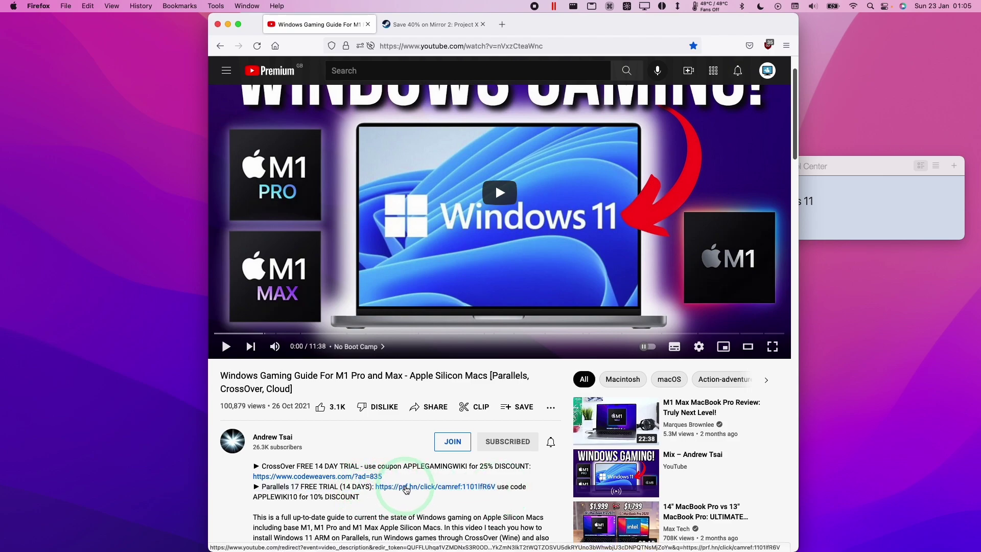
left_click(416, 490)
Step: Choose the Home & Student edition for 1 computer and go to checkout
scroll(562, 306, "down", 5)
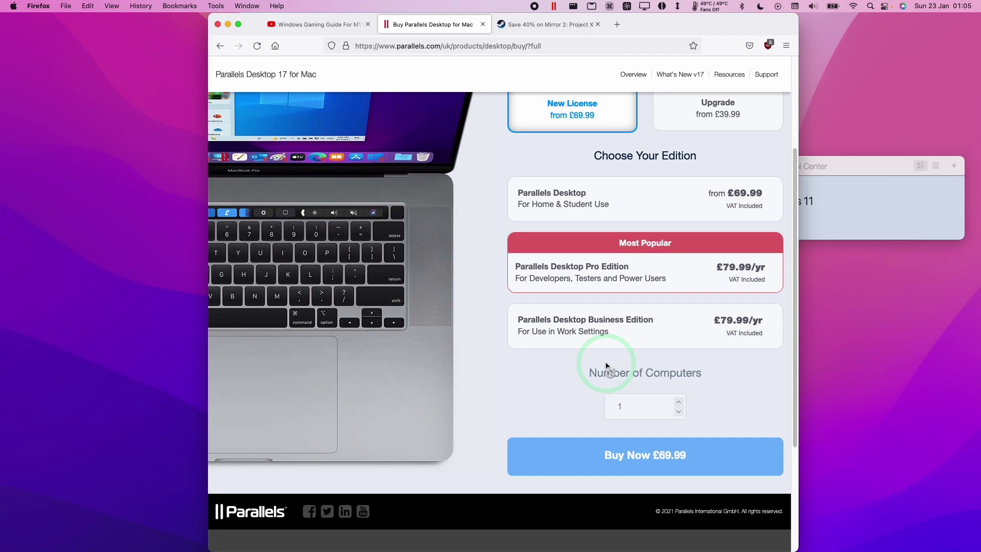
left_click(585, 192)
left_click(659, 450)
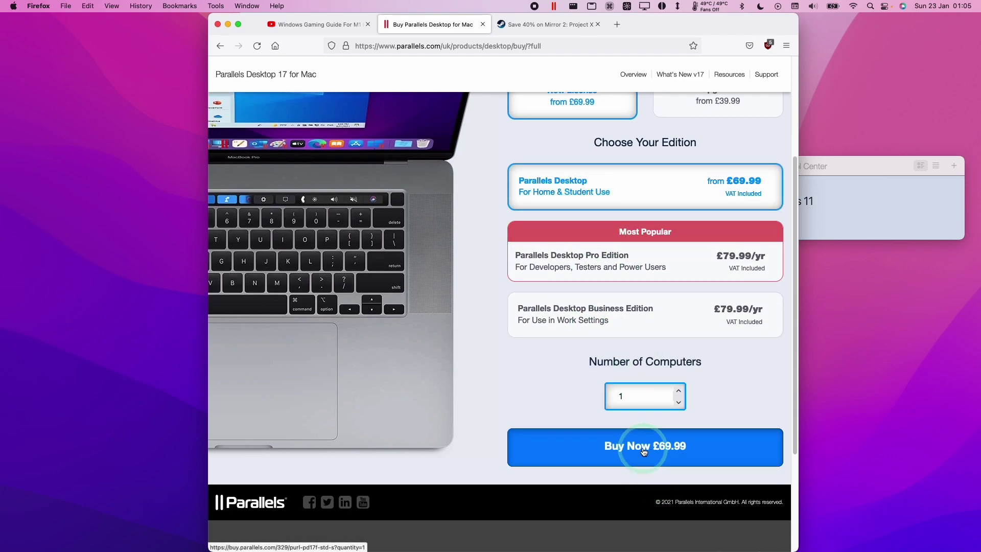
left_click(590, 386)
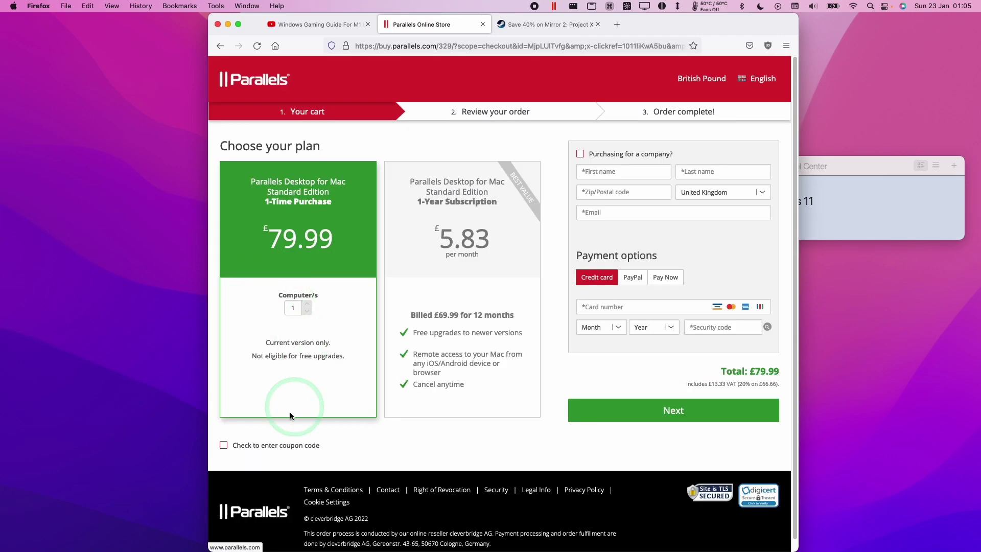
Step: Paste the copied coupon code and apply it, bringing the total to £71.99
left_click(233, 453)
right_click(302, 462)
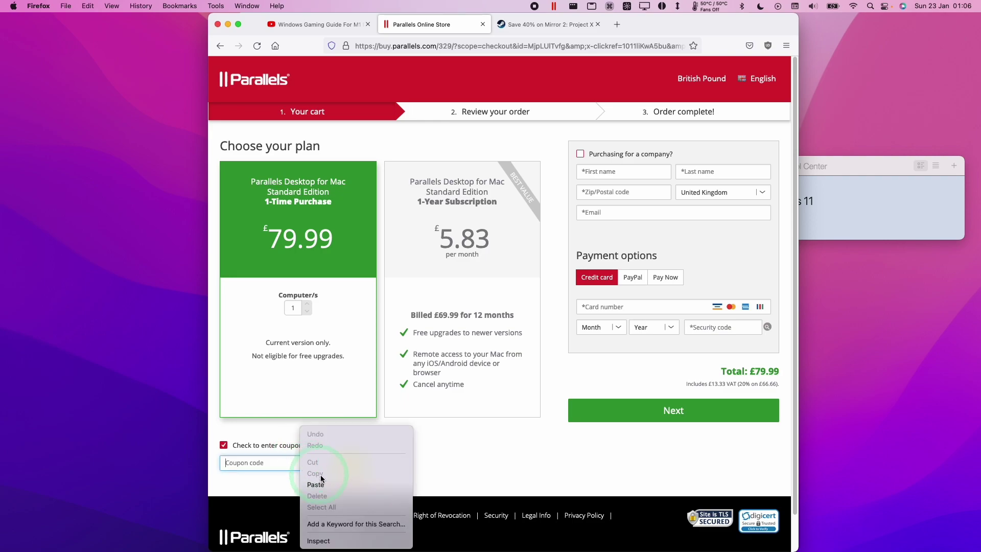
left_click(346, 481)
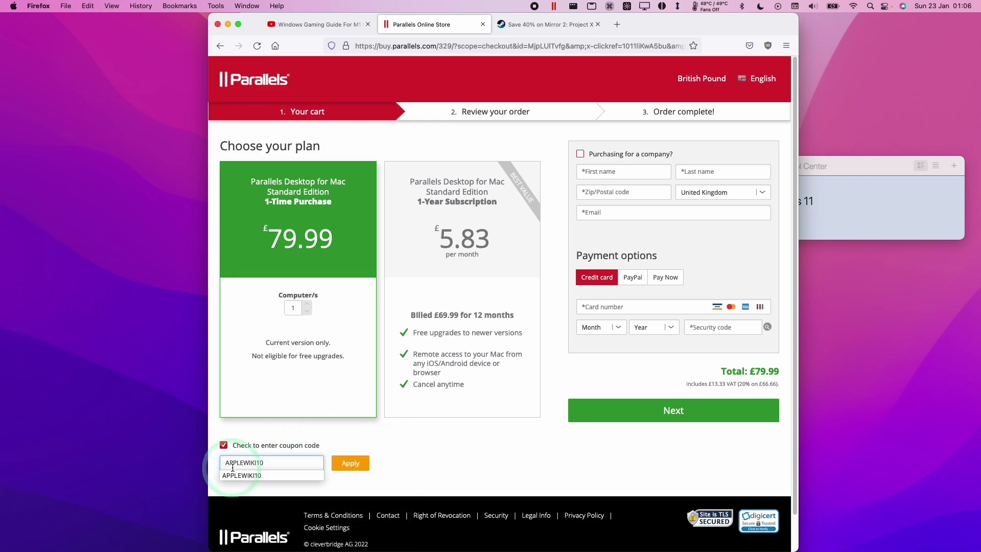
left_click(360, 462)
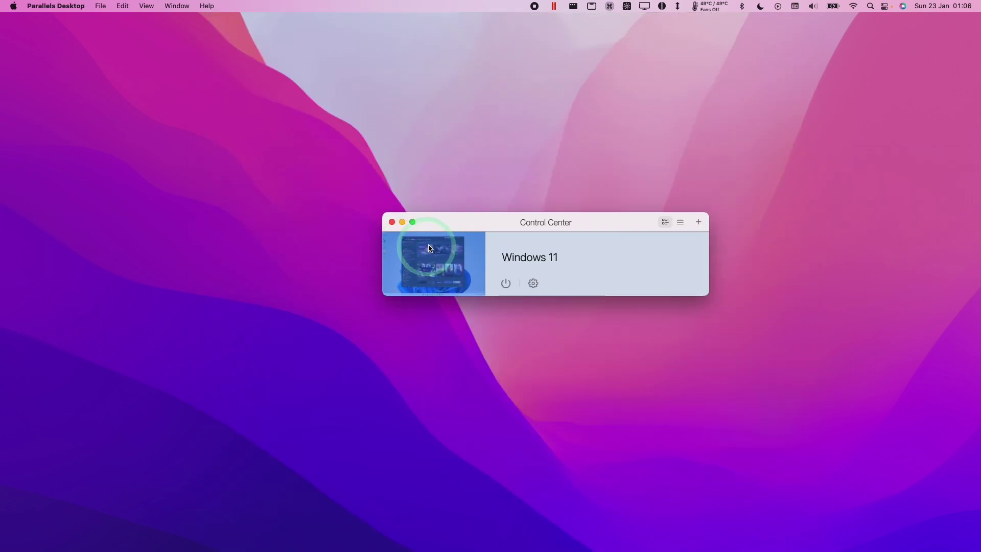
Step: Start the Windows 11 VM from Control Center and show it full screen
left_click(453, 259)
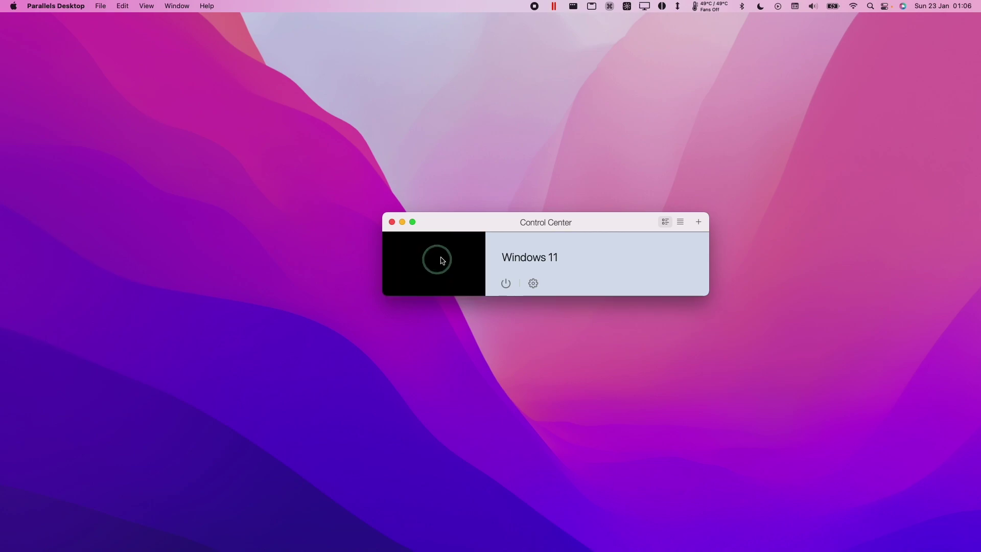
left_click(466, 274)
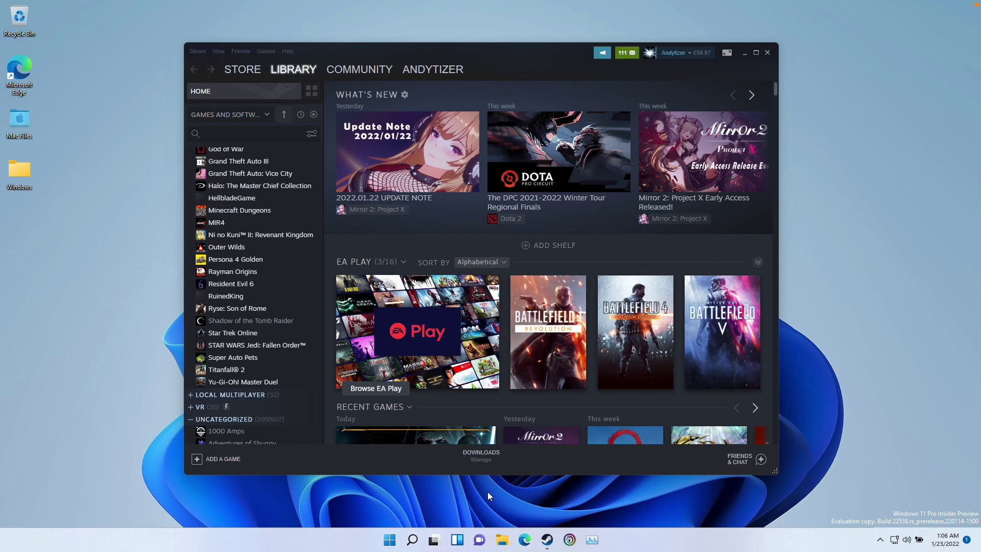
Step: Search the Steam library for 'mirr' and start installing Mirror 2: Project X
left_click(242, 69)
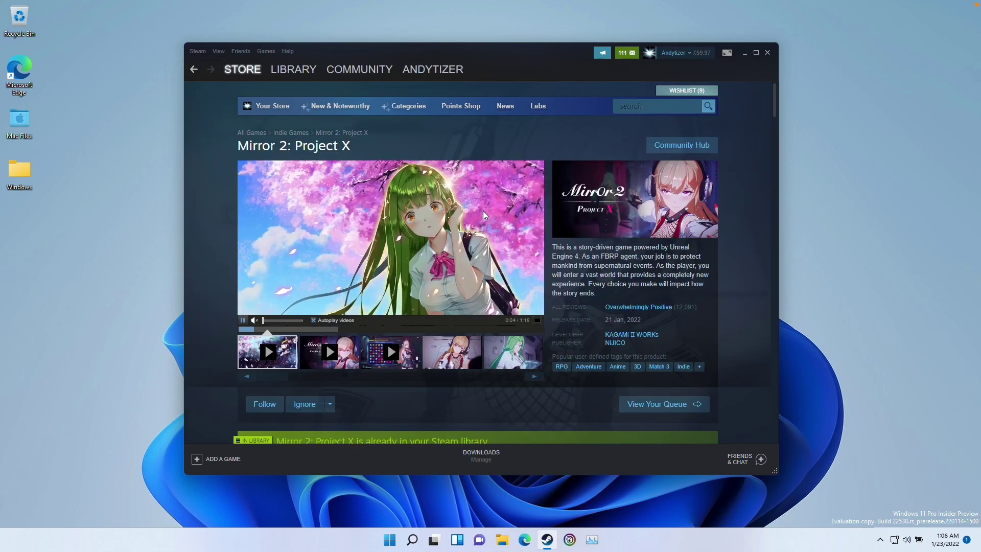
mouse_move(359, 70)
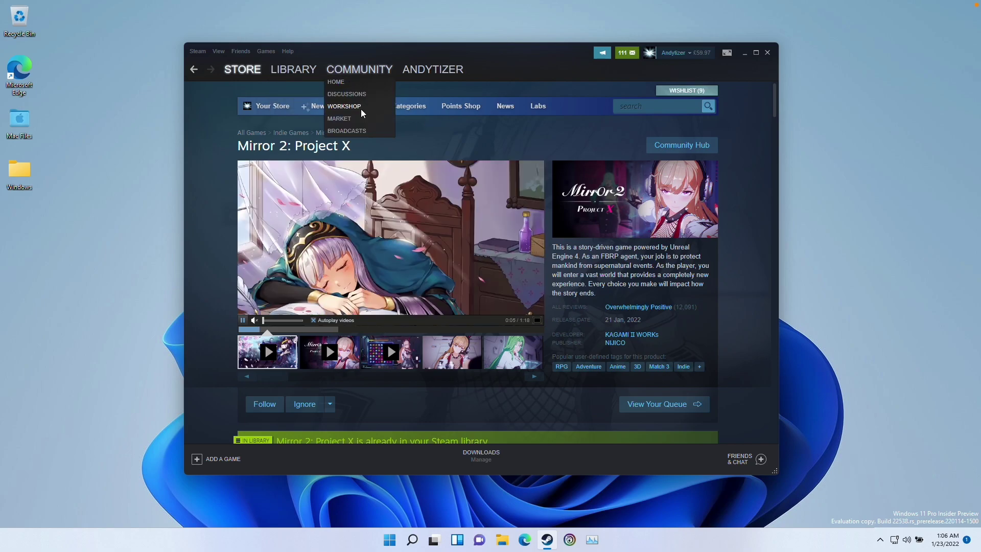
left_click(290, 70)
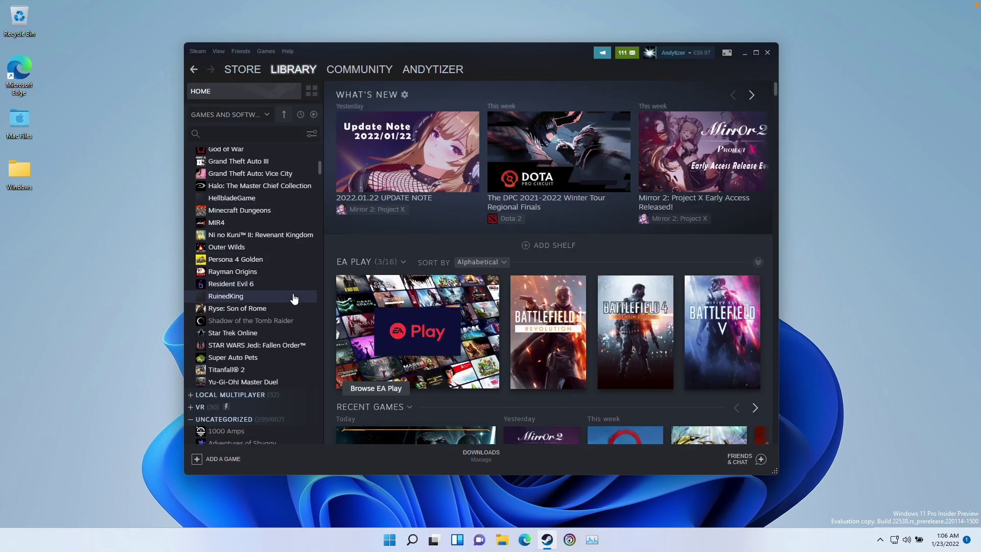
left_click(243, 132)
type("mirror")
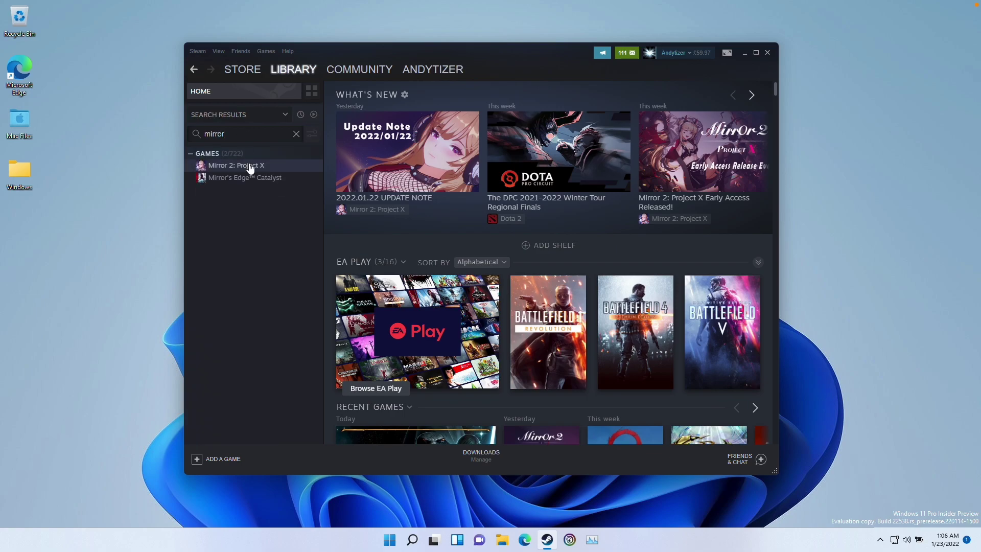
left_click(250, 165)
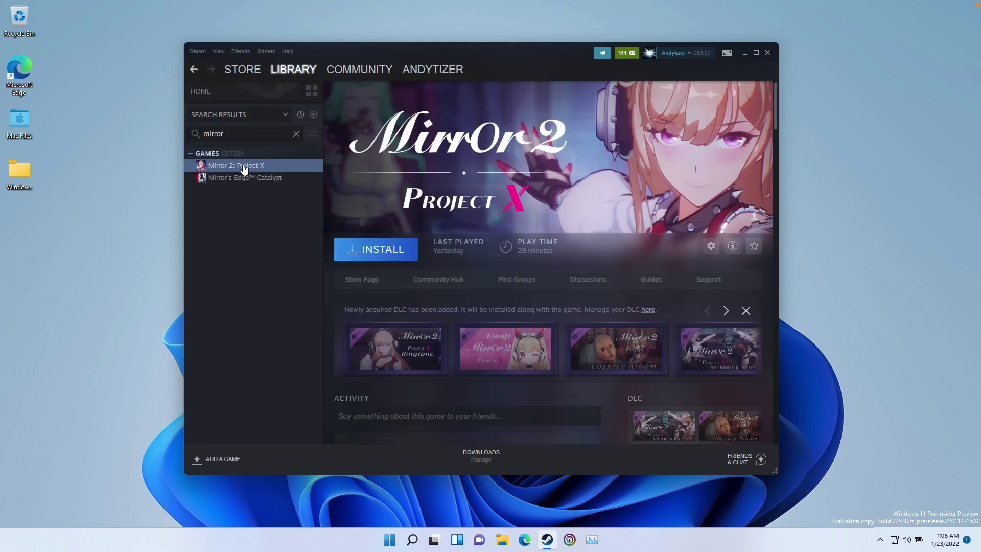
left_click(394, 256)
left_click(529, 354)
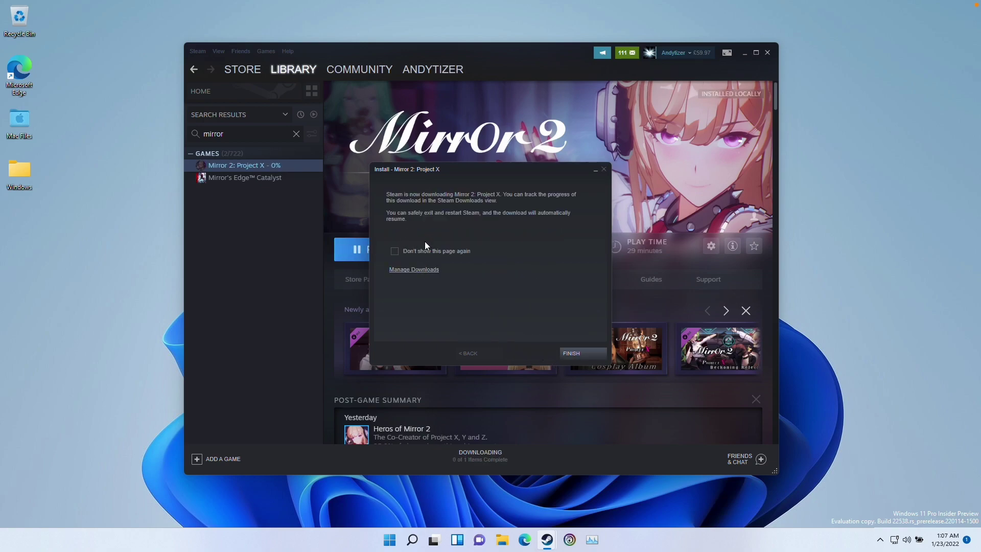
Step: Dismiss the install confirmation and launch Mirror 2: Project X once downloaded
left_click(590, 359)
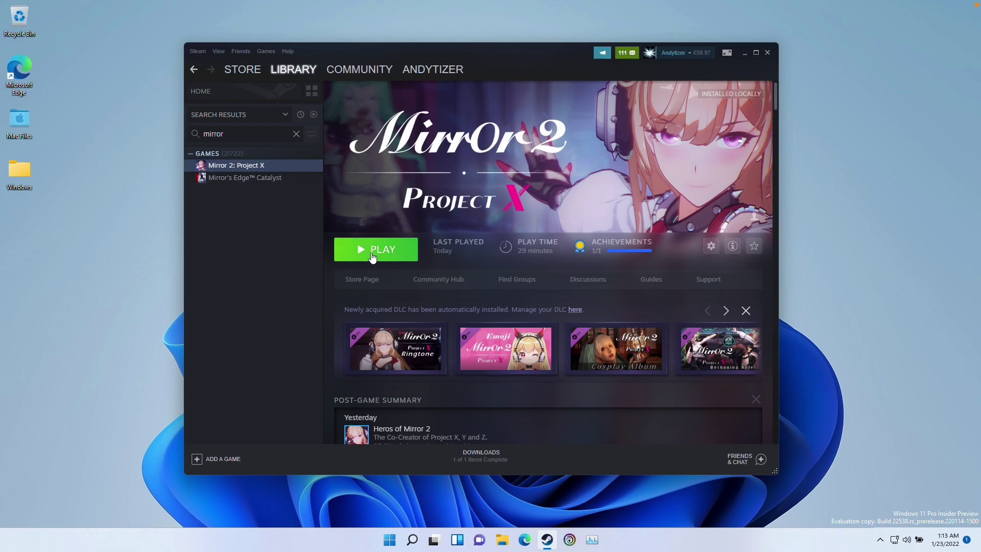
left_click(372, 251)
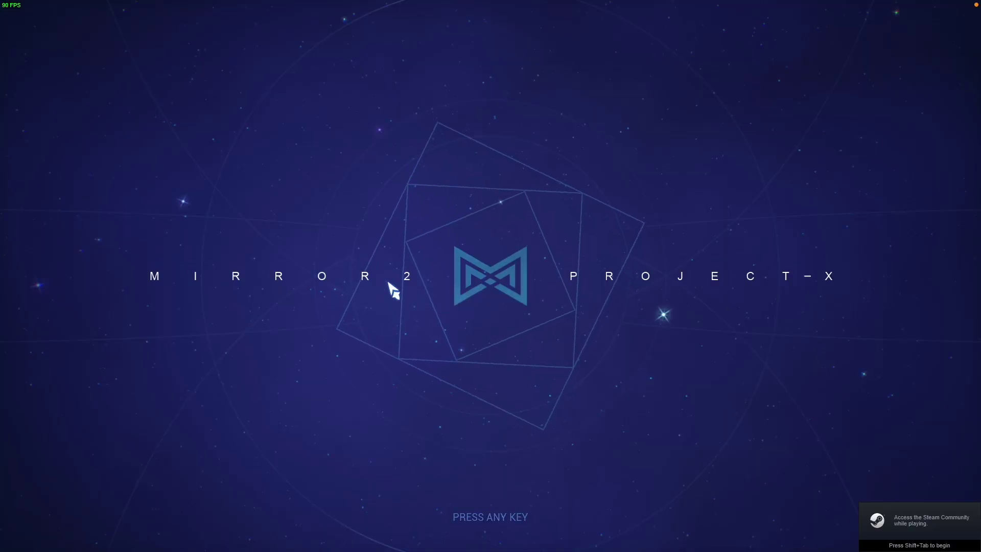
Step: Pass the title screen, enter Leah's world, start a New game and resume the cutscene
left_click(532, 313)
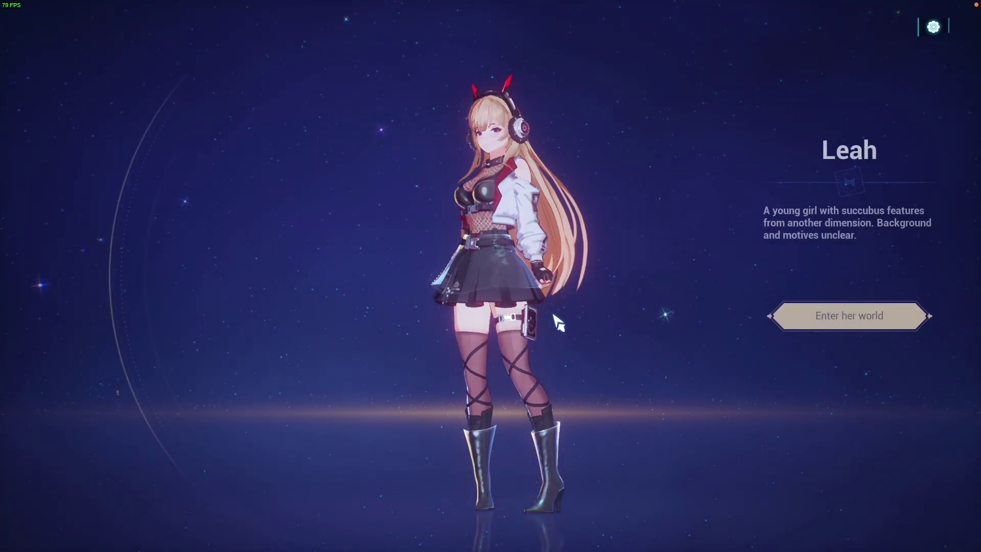
left_click(793, 322)
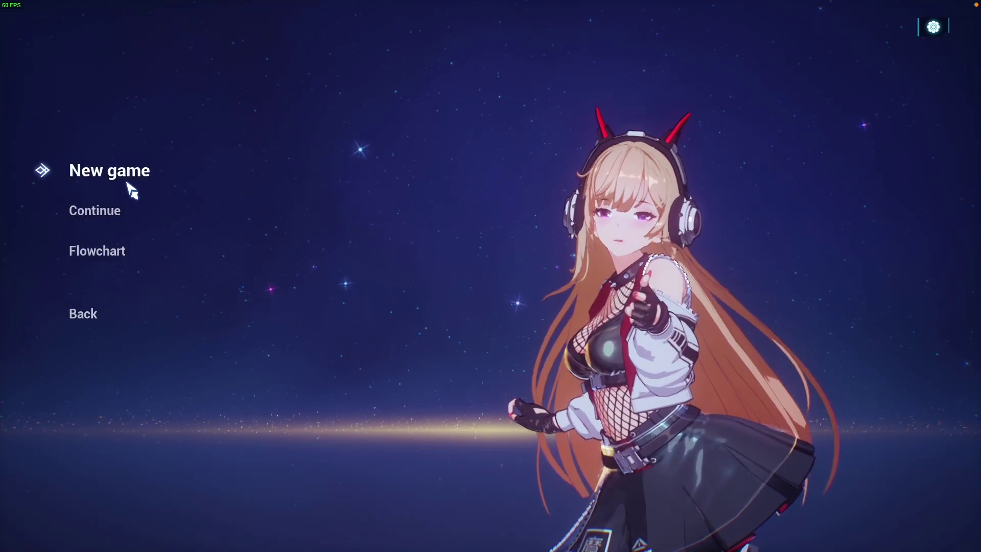
left_click(115, 183)
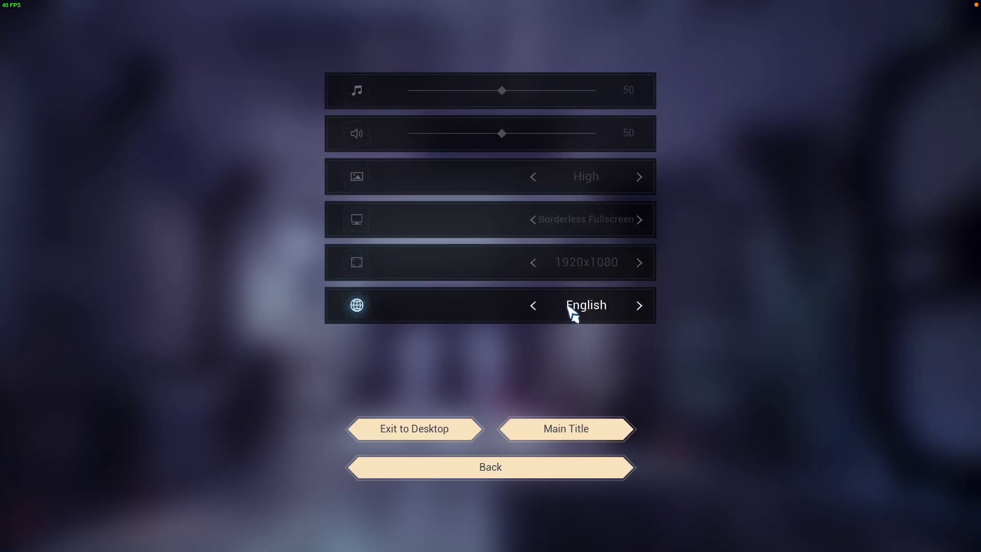
left_click(502, 474)
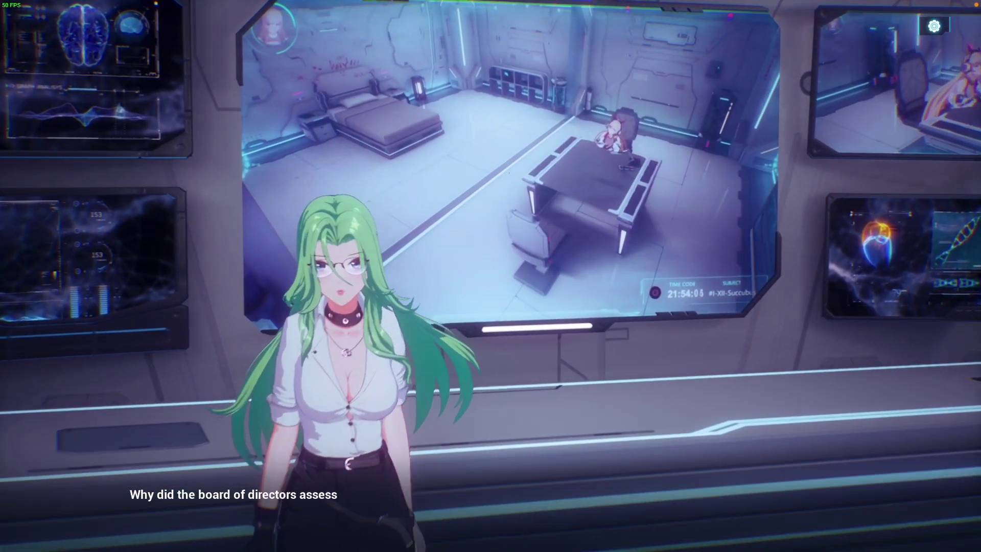
Step: Open the game's settings menu with Esc, then close it again
key("Escape")
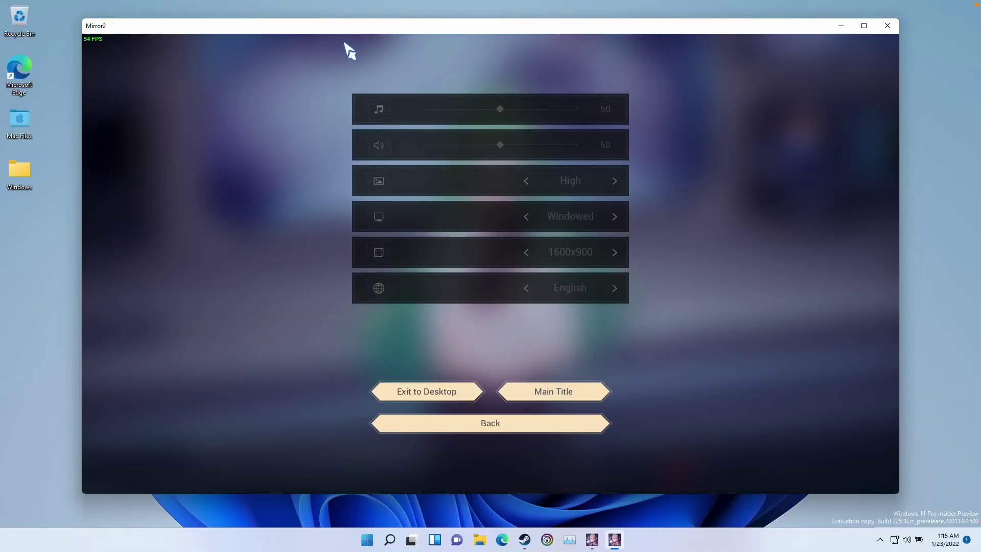
key("Escape")
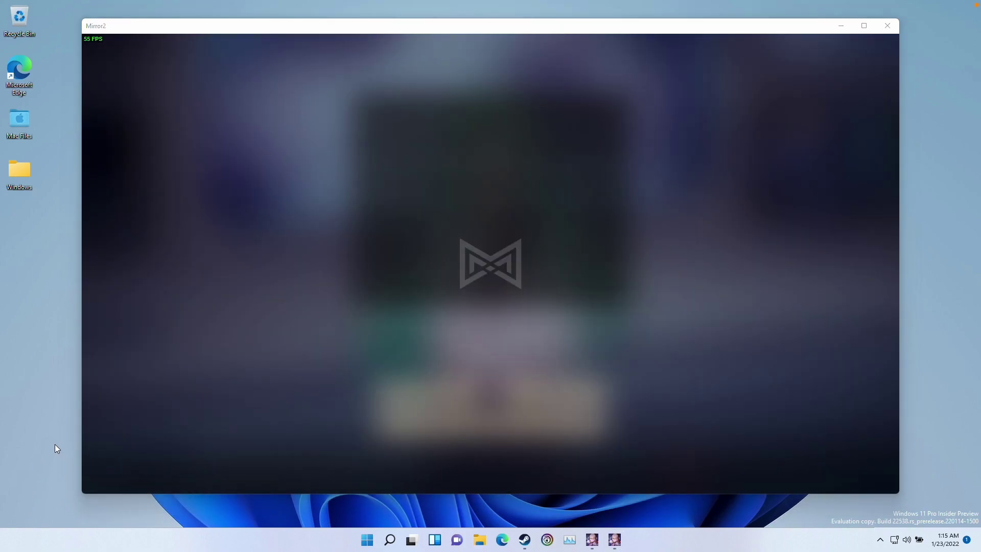